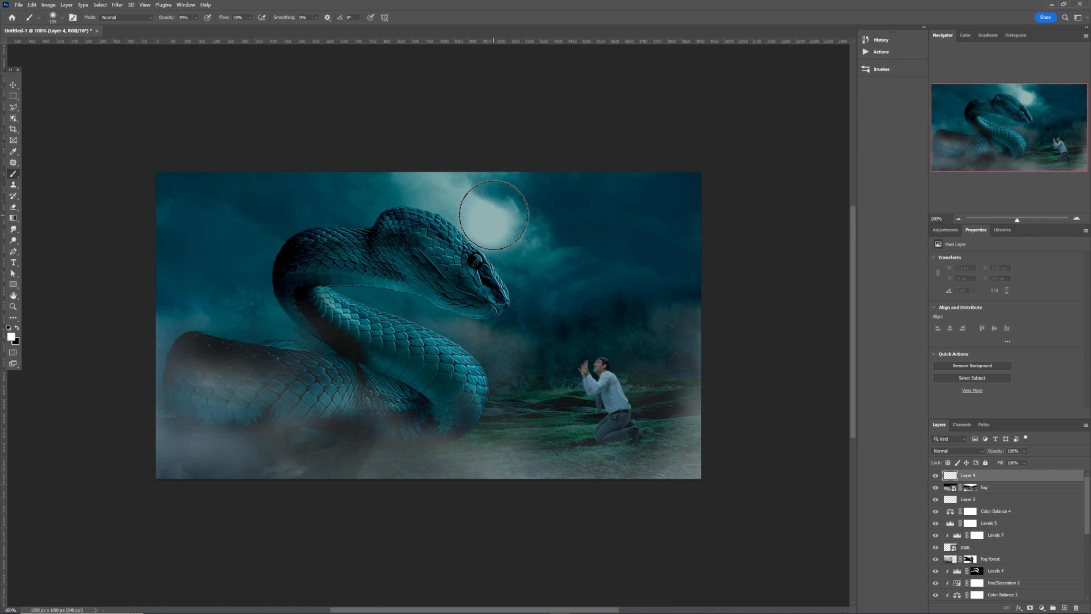
- Build up a soft white glow over the moon on Layer 4 with several brush dabs in the same spot
click(494, 215)
click(494, 214)
click(493, 215)
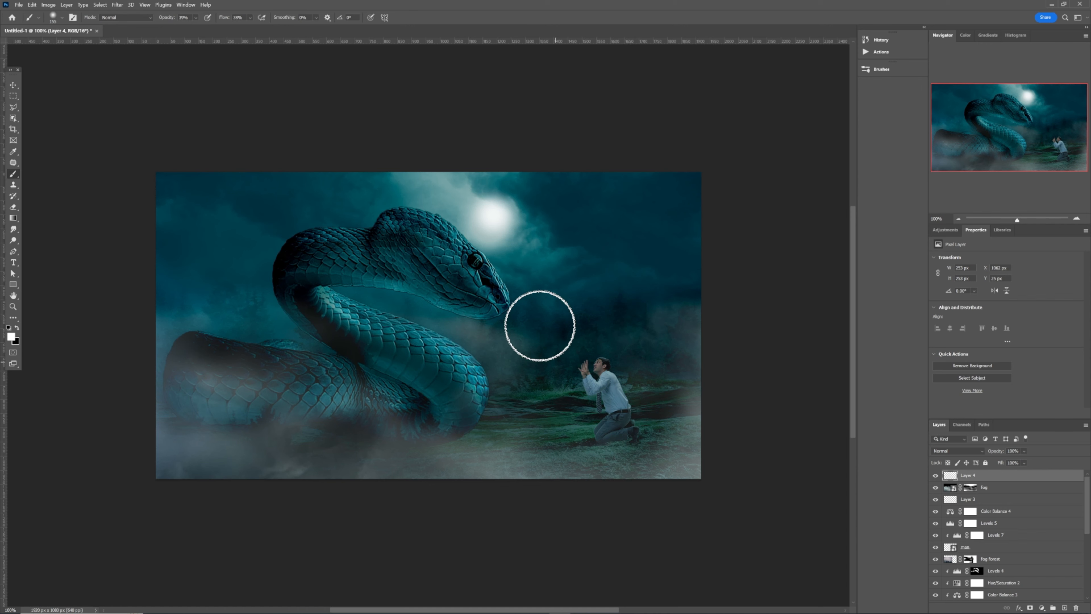
- Add a clipped Levels adjustment to the man layer and brighten it by lowering the white input level to 180
key(v)
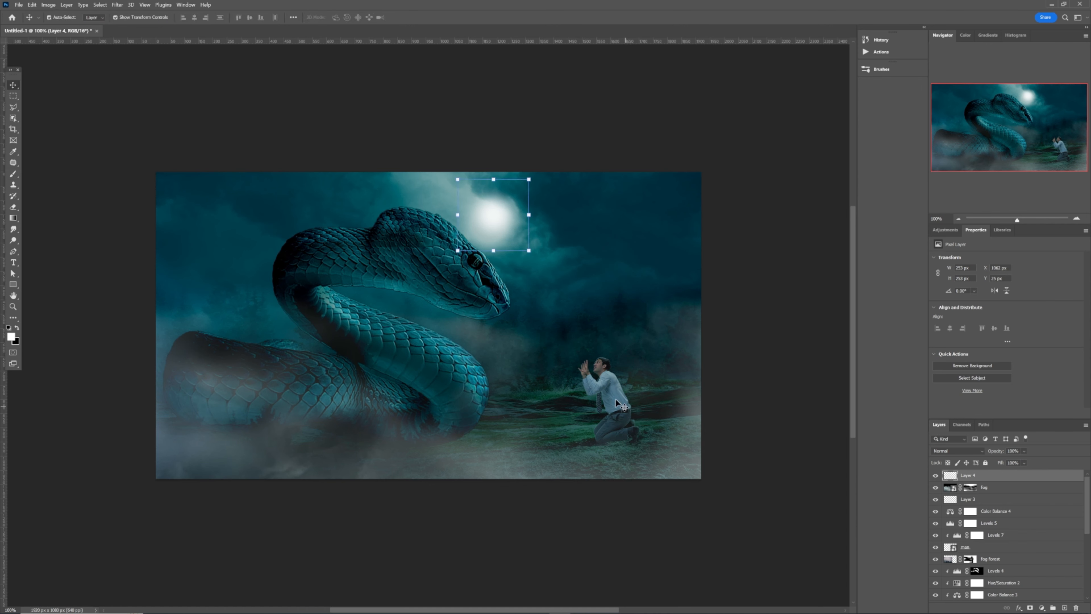
click(614, 397)
scroll(1066, 554, down, 1)
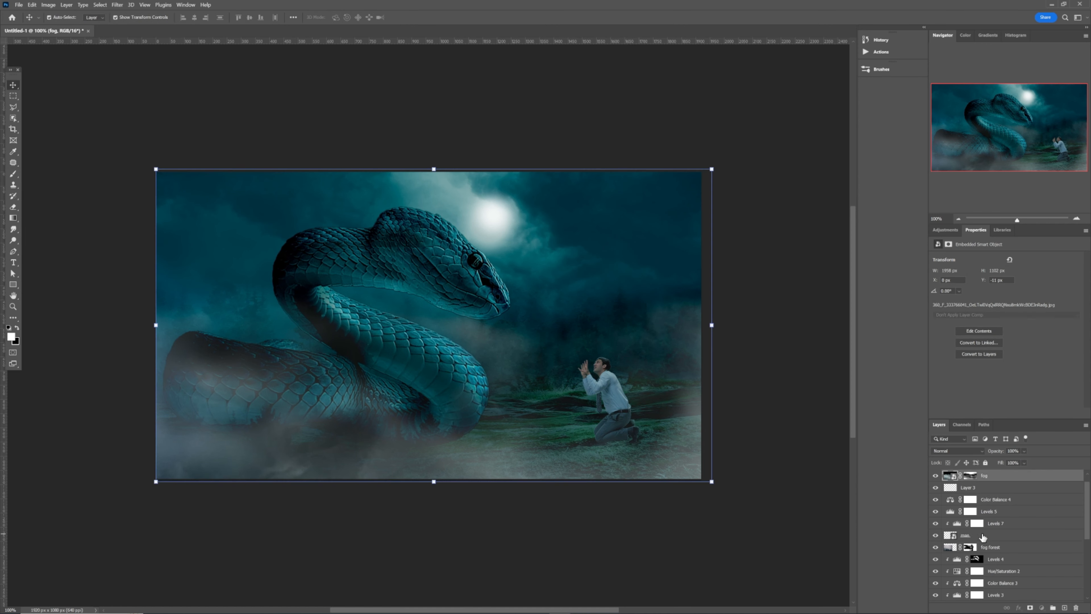
click(983, 535)
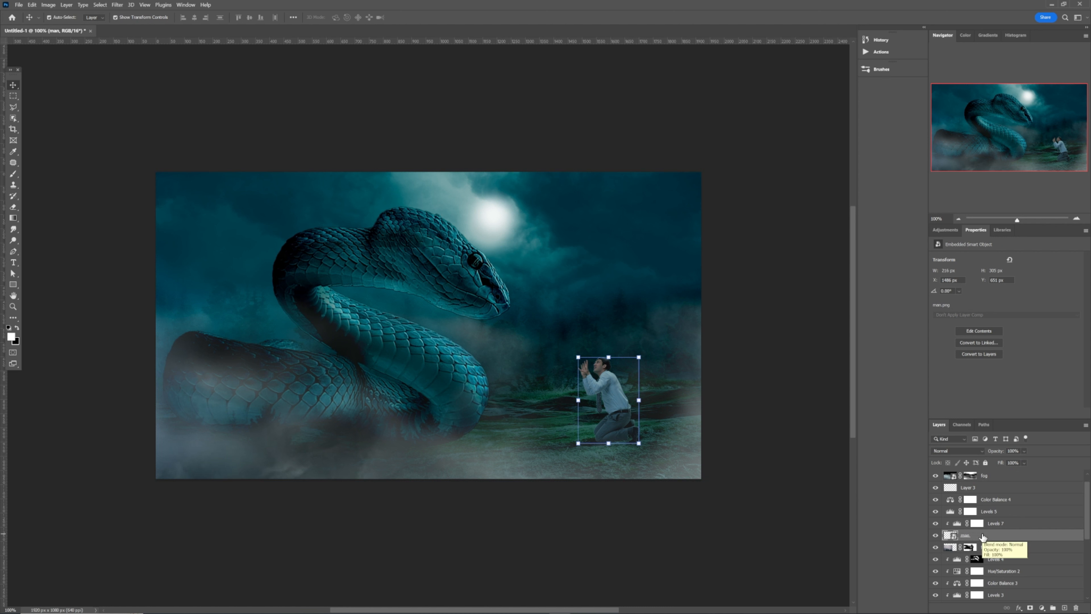
click(950, 232)
click(958, 345)
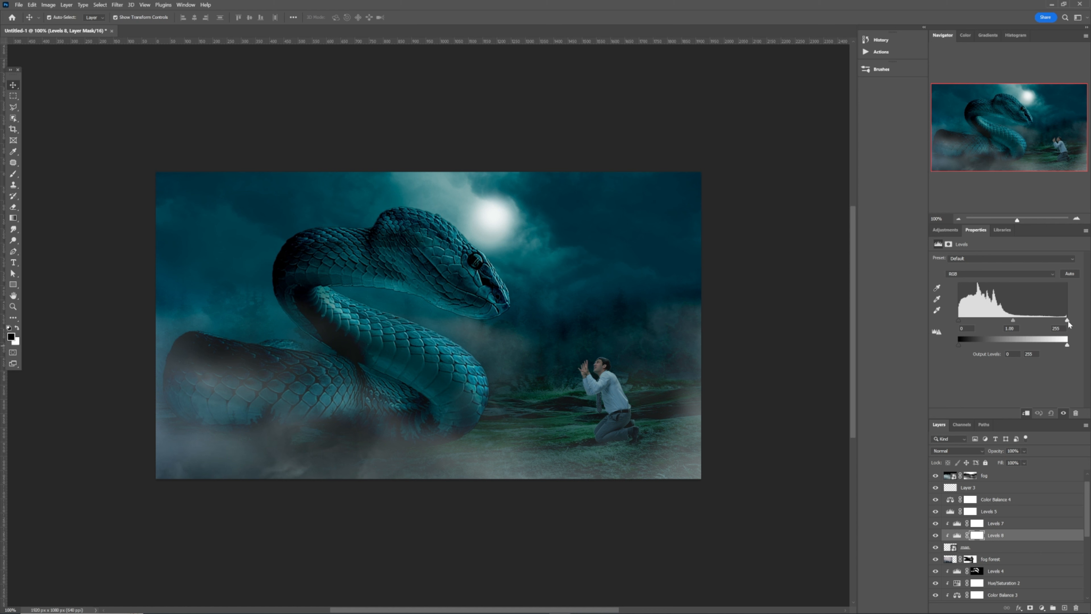
drag(1062, 322, 1032, 325)
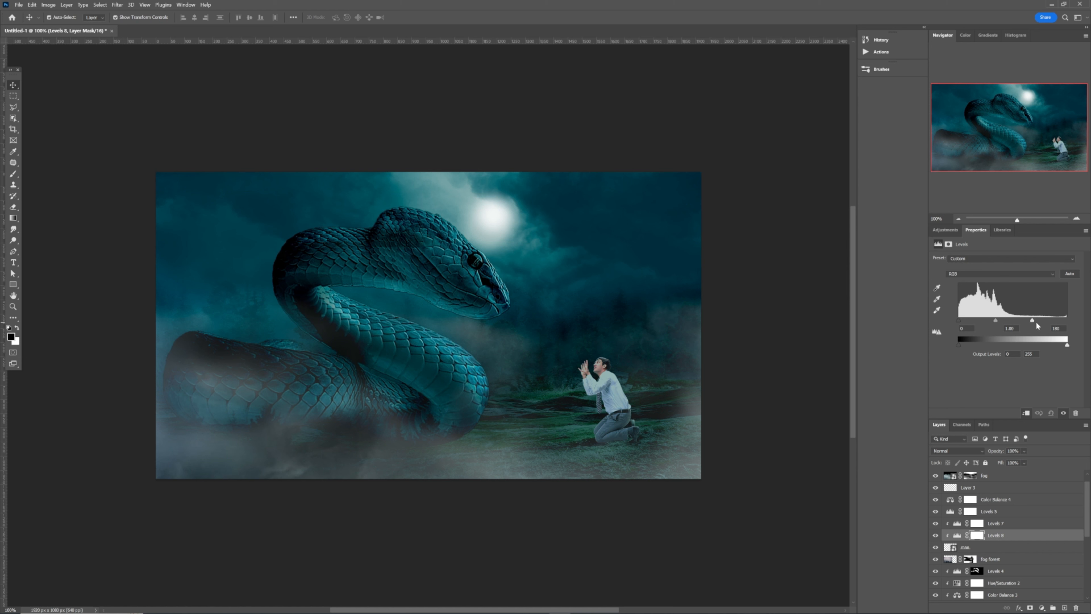
click(1036, 321)
- Invert the mask of the man's new Levels adjustment to black and shrink the brush for detail painting
click(977, 537)
key(ctrl+i)
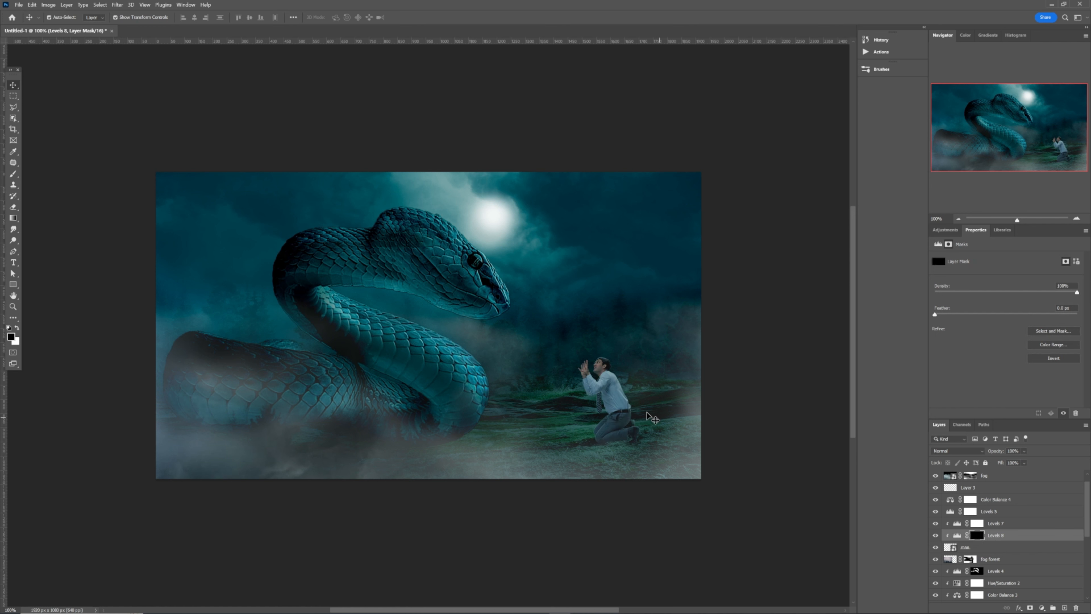
key(b)
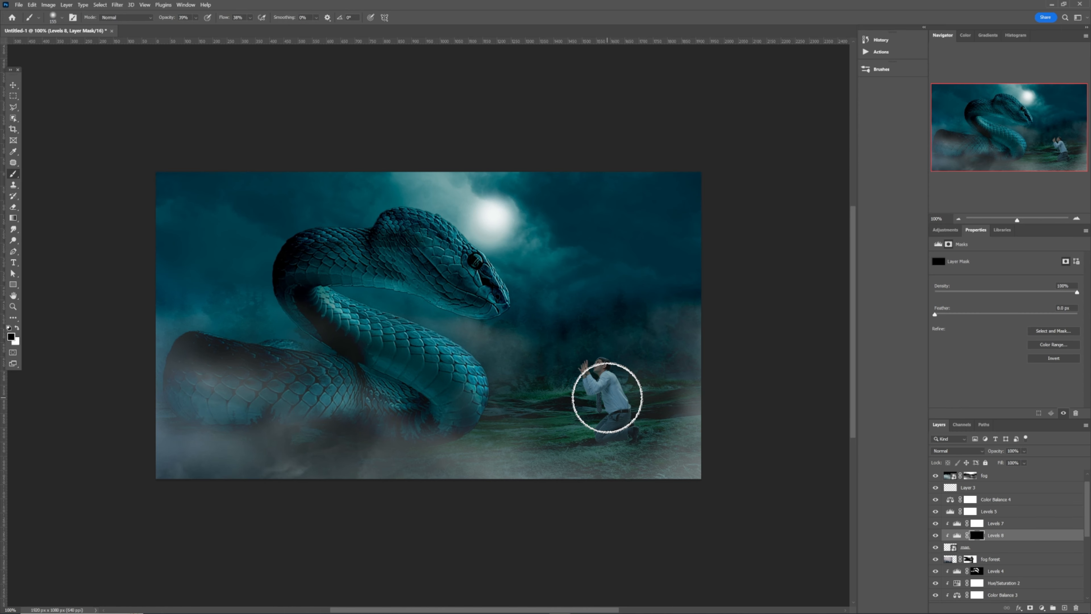
key(ctrl+0)
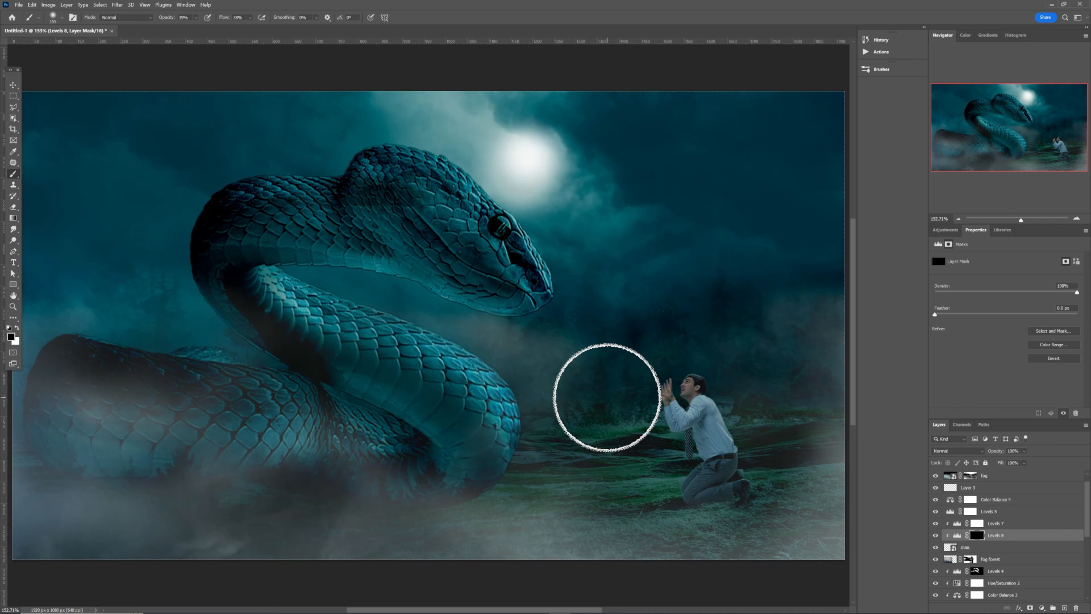
mouse_move(607, 398)
mouse_down()
mouse_move(578, 387)
mouse_move(591, 399)
mouse_up()
right_click(628, 405)
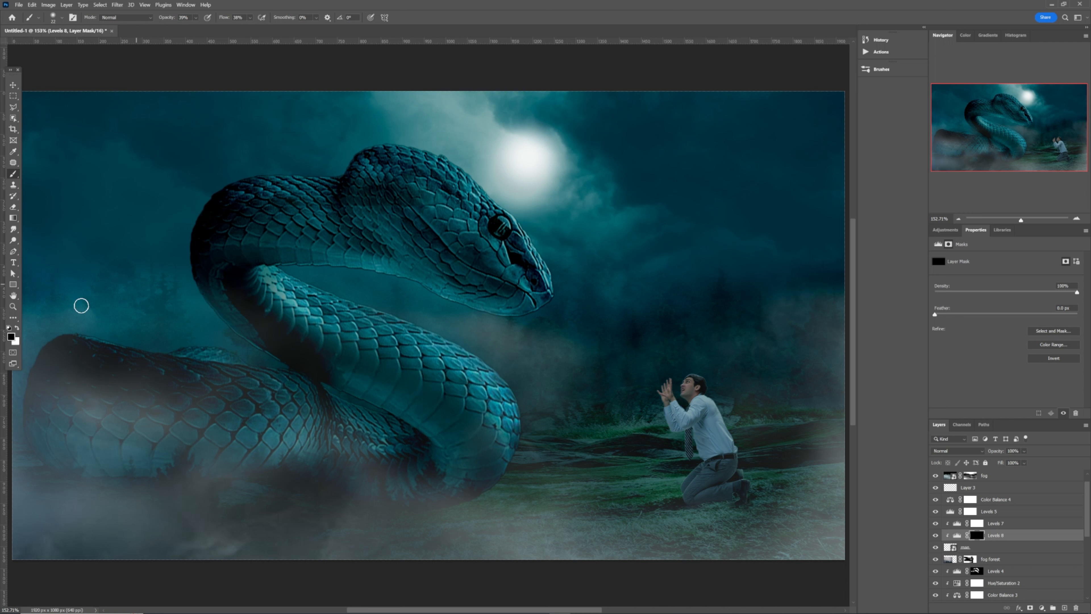
- Paint white on the Levels mask at 66% brush opacity to reveal highlights on the man's face, hands and moonlit edges
click(17, 328)
mouse_move(686, 386)
mouse_down()
mouse_move(677, 396)
mouse_move(694, 387)
mouse_up()
click(196, 18)
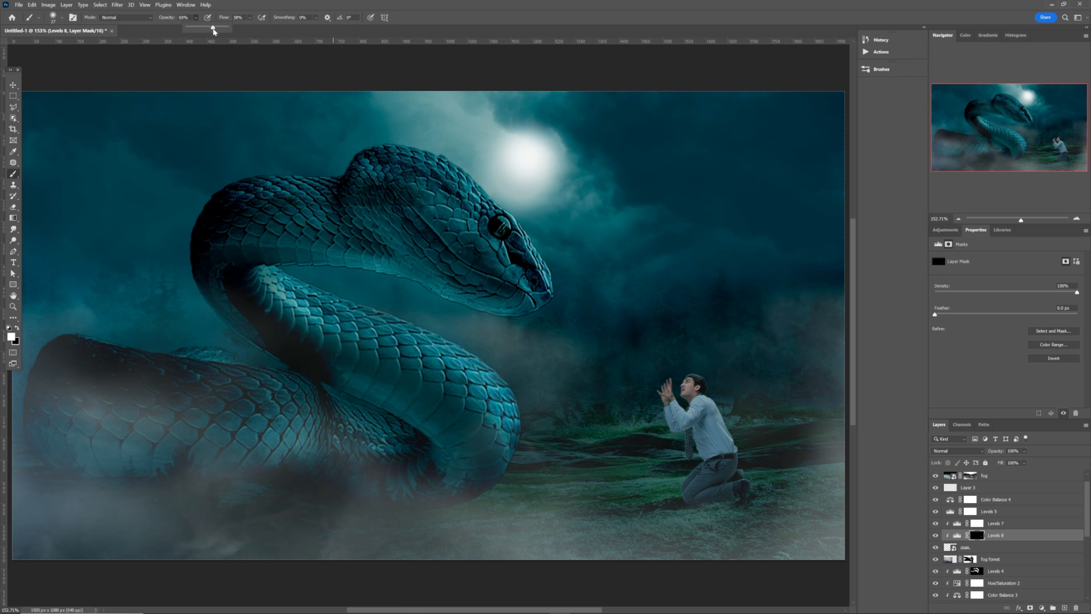
drag(213, 29, 213, 30)
drag(687, 390, 690, 388)
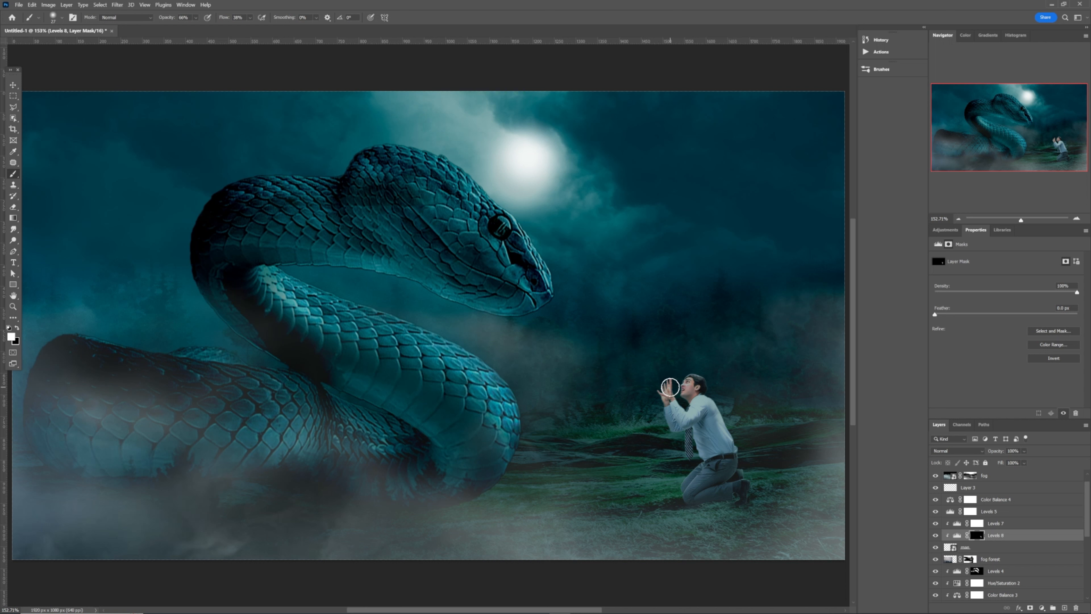
key(ctrl+1)
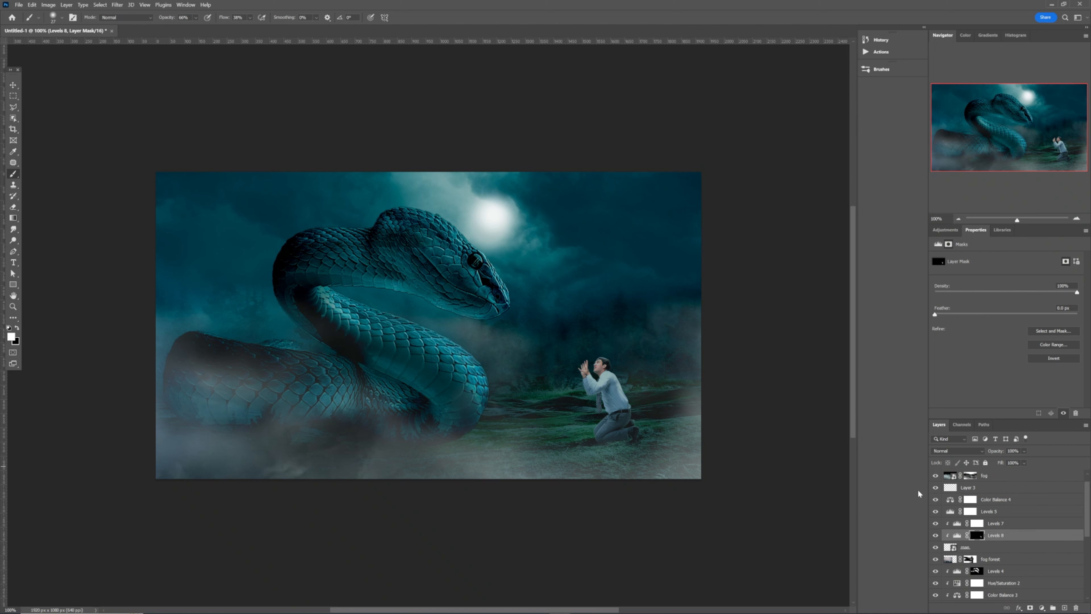
click(1066, 607)
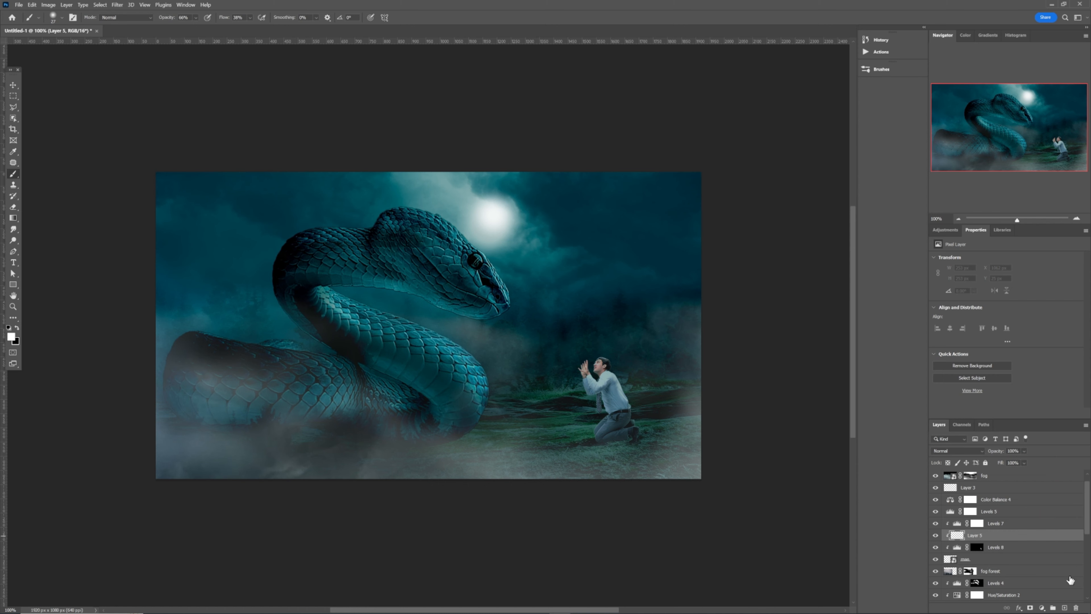
click(1077, 608)
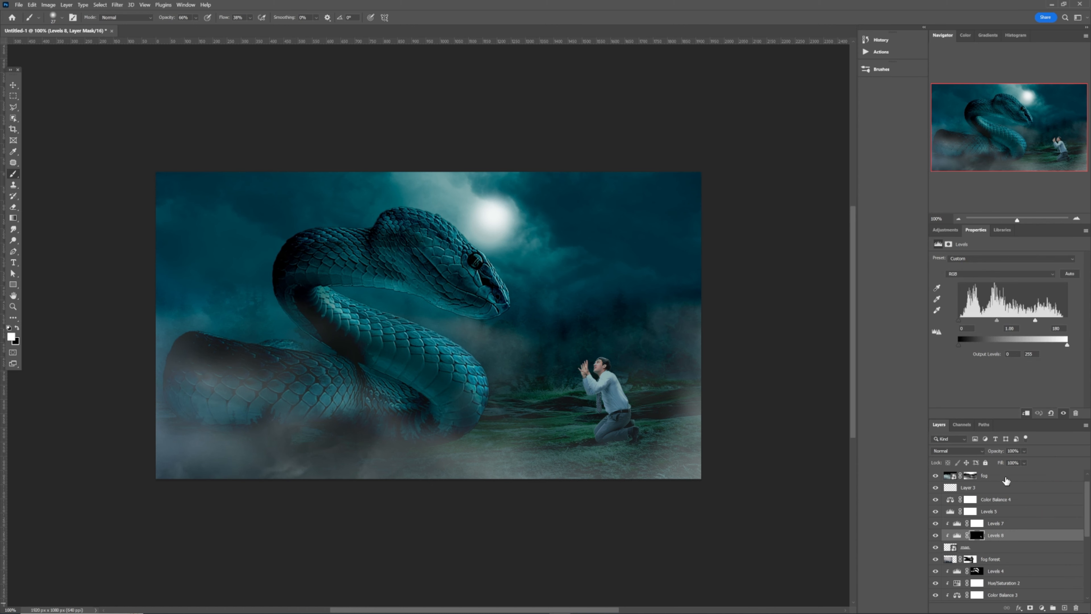
- Add an Outer Glow effect to Layer 4, which holds the painted moon glow, and show its settings
click(995, 475)
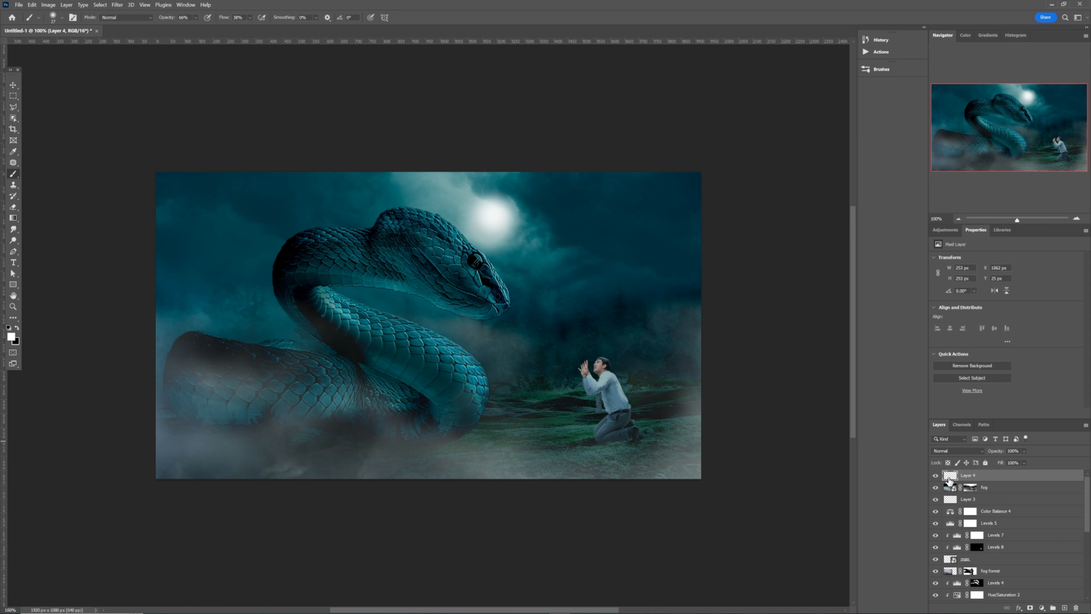
key(v)
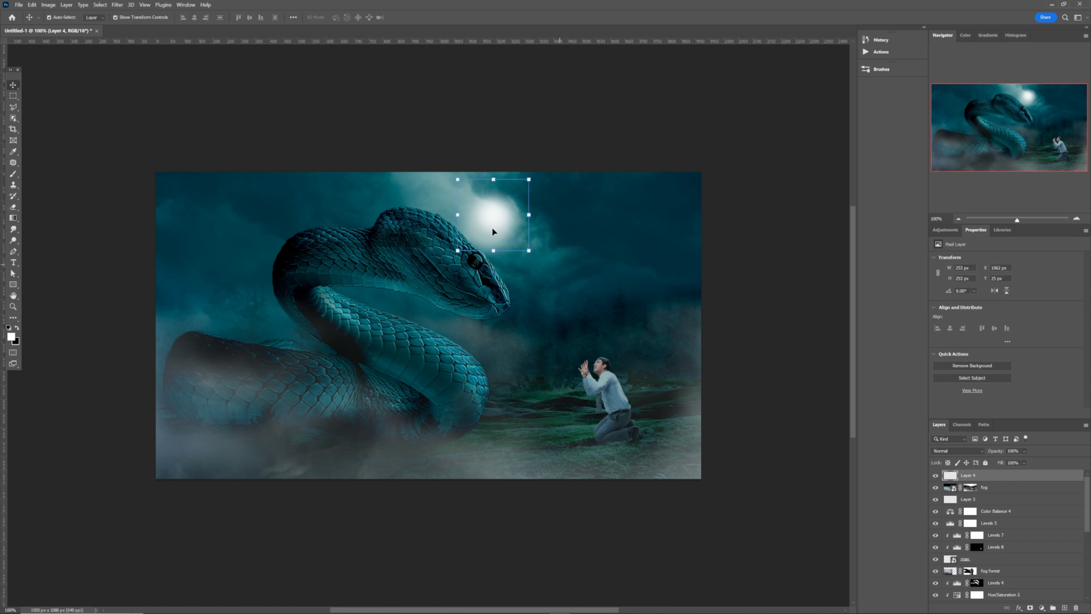
double_click(1022, 475)
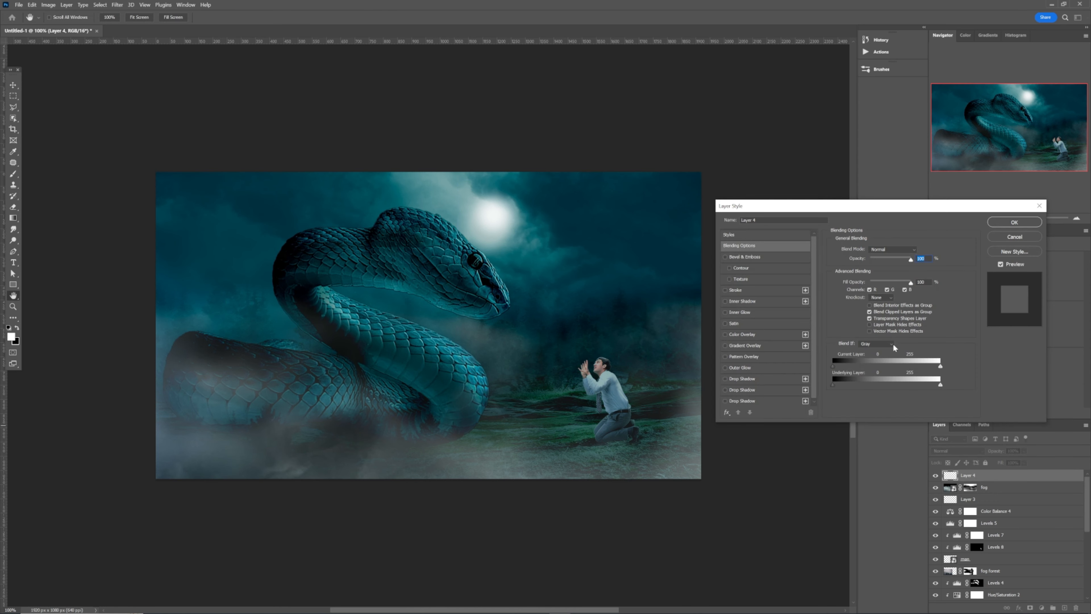
click(725, 368)
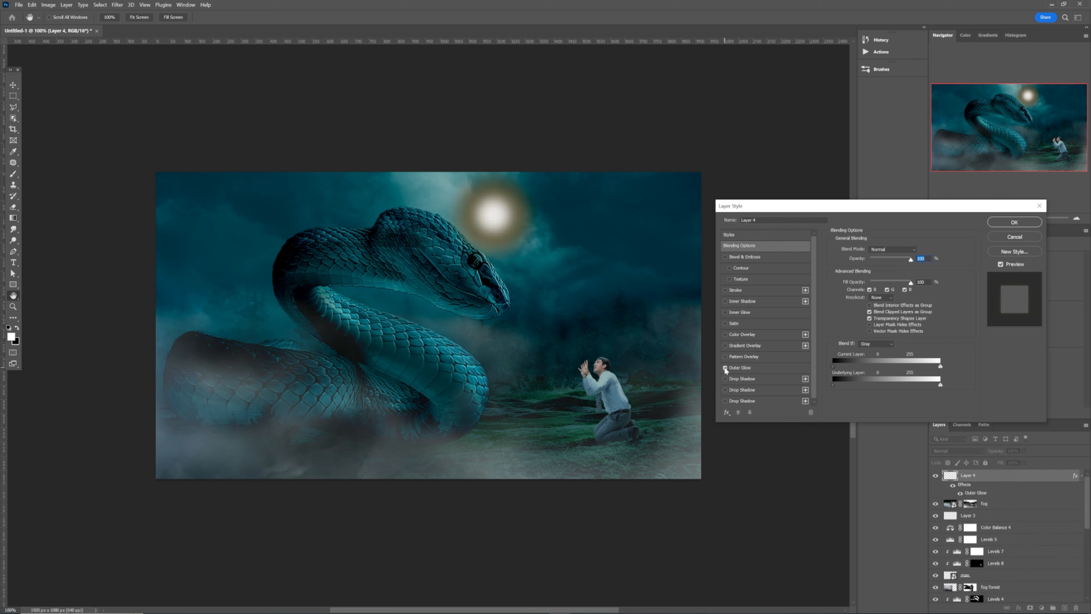
click(754, 367)
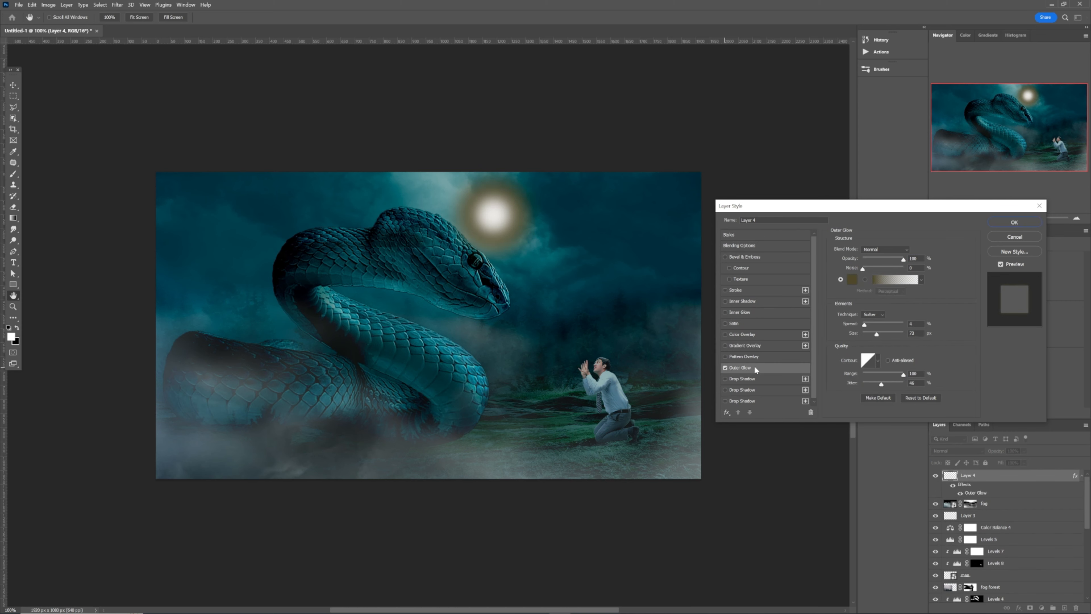
- Set the moon's Outer Glow colour to near-white #fbfaf6, reduce its spread to 0% and enlarge the glow size
click(856, 279)
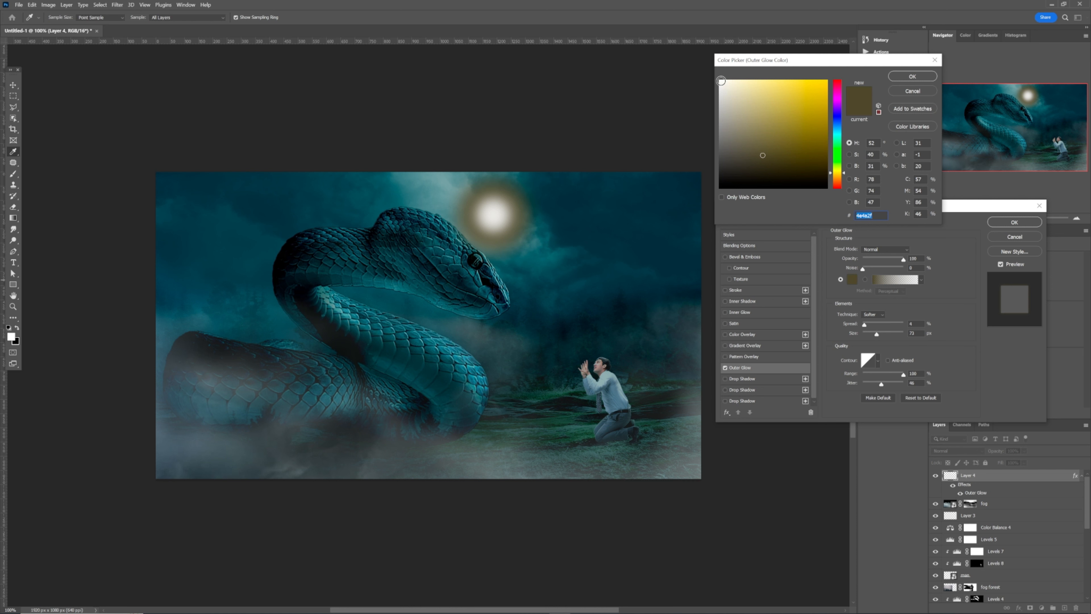
click(722, 80)
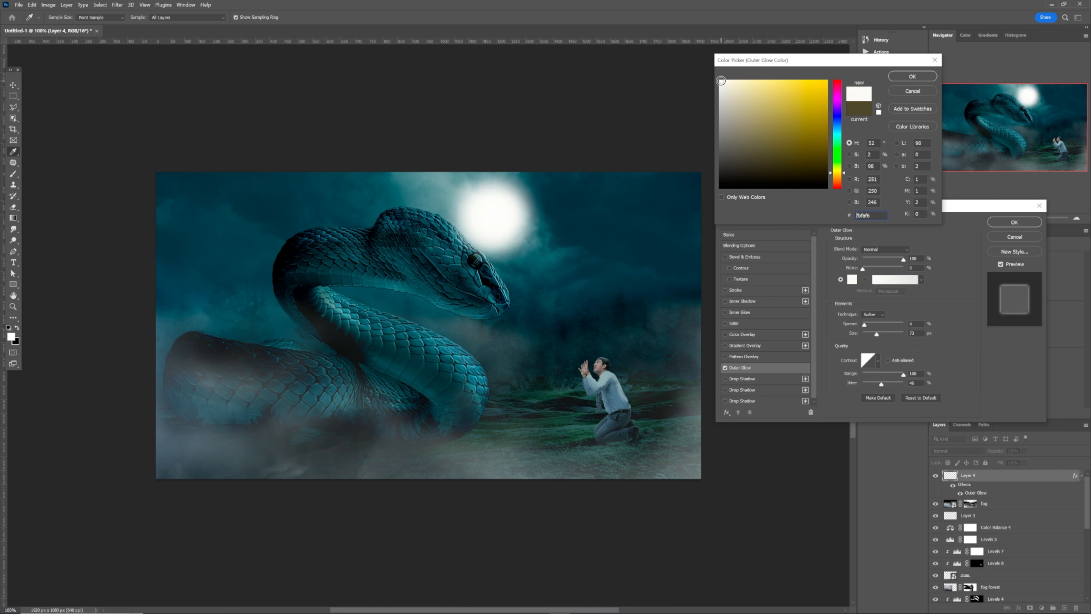
click(913, 76)
drag(865, 324, 893, 339)
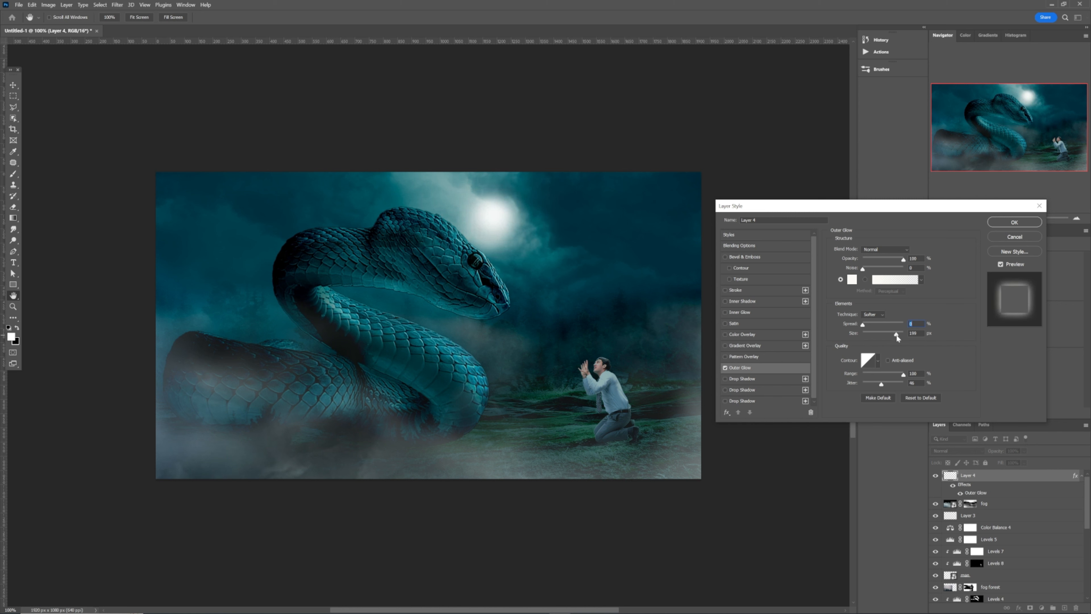
click(1026, 226)
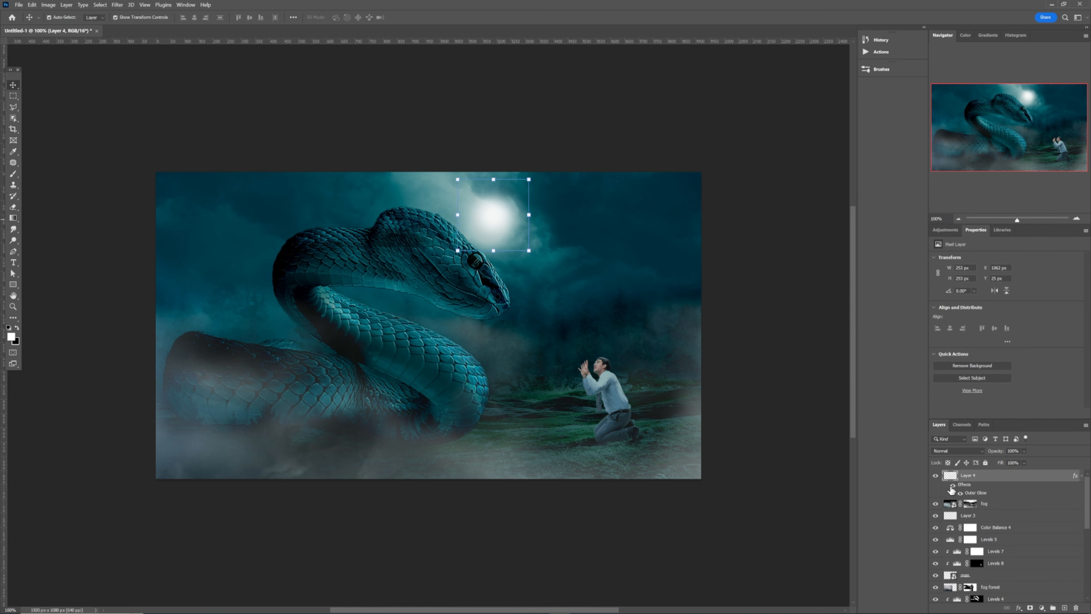
- Compare the moon with and without its layer effects, leave them visible and select the fog layer
click(951, 487)
click(952, 487)
click(952, 487)
click(623, 246)
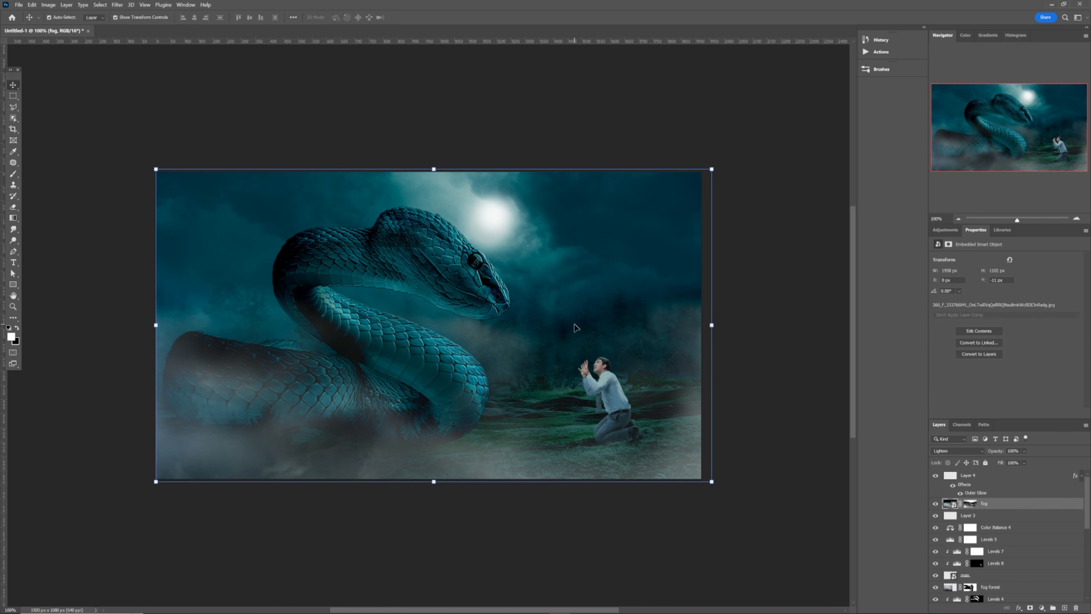